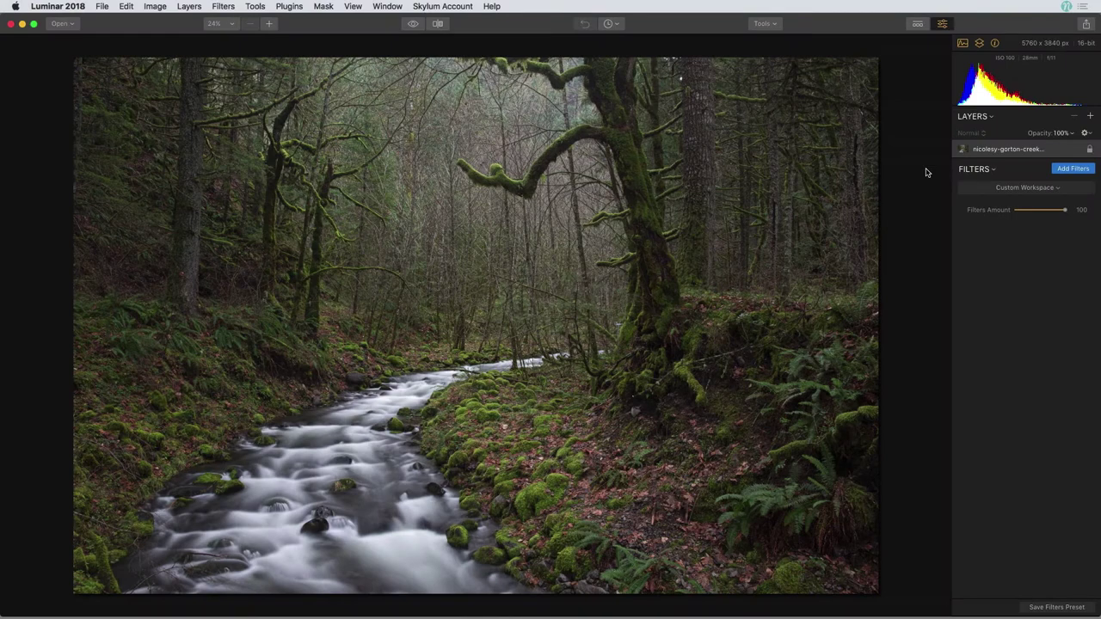
Add RAW Develop with Temperature 6251, Tint 33, Exposure 0.20 and Shadows 7
click(1067, 170)
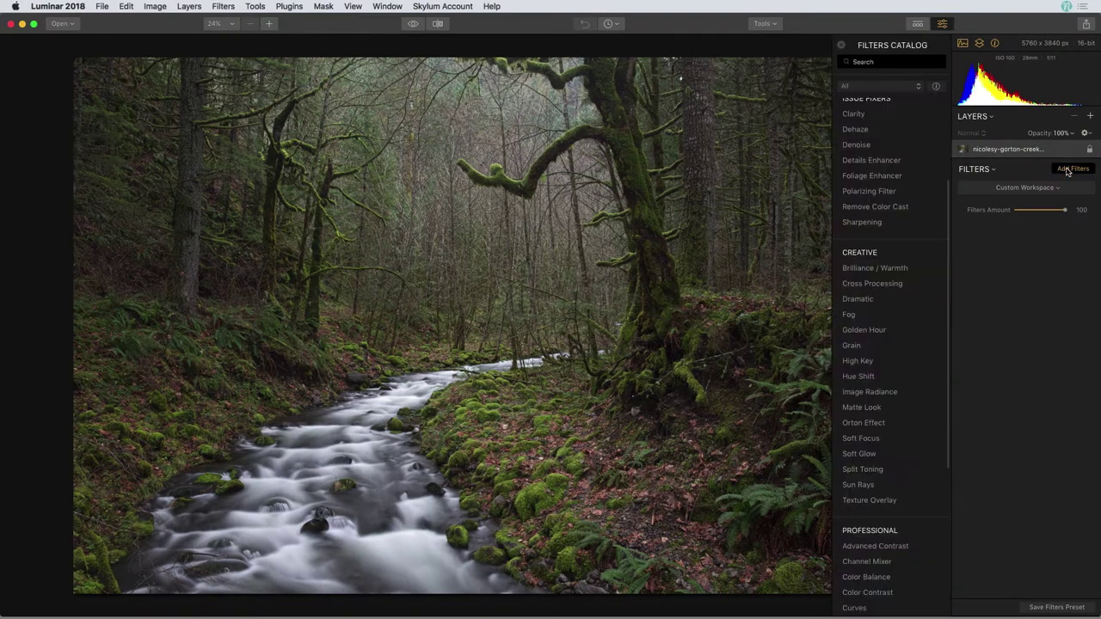
scroll(887, 203, up, 3)
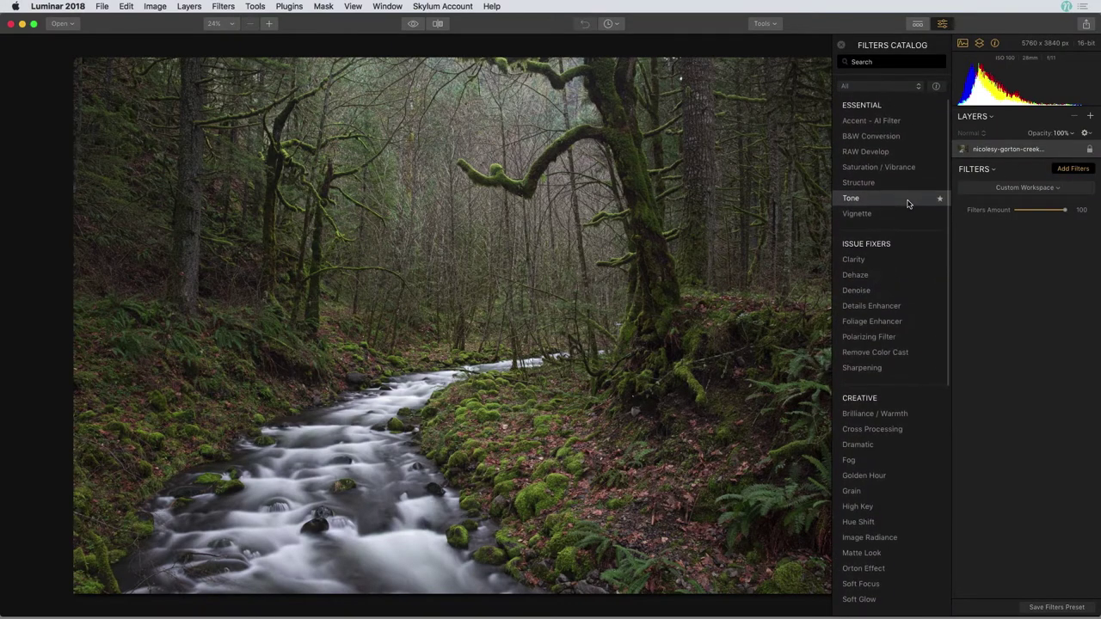
click(887, 152)
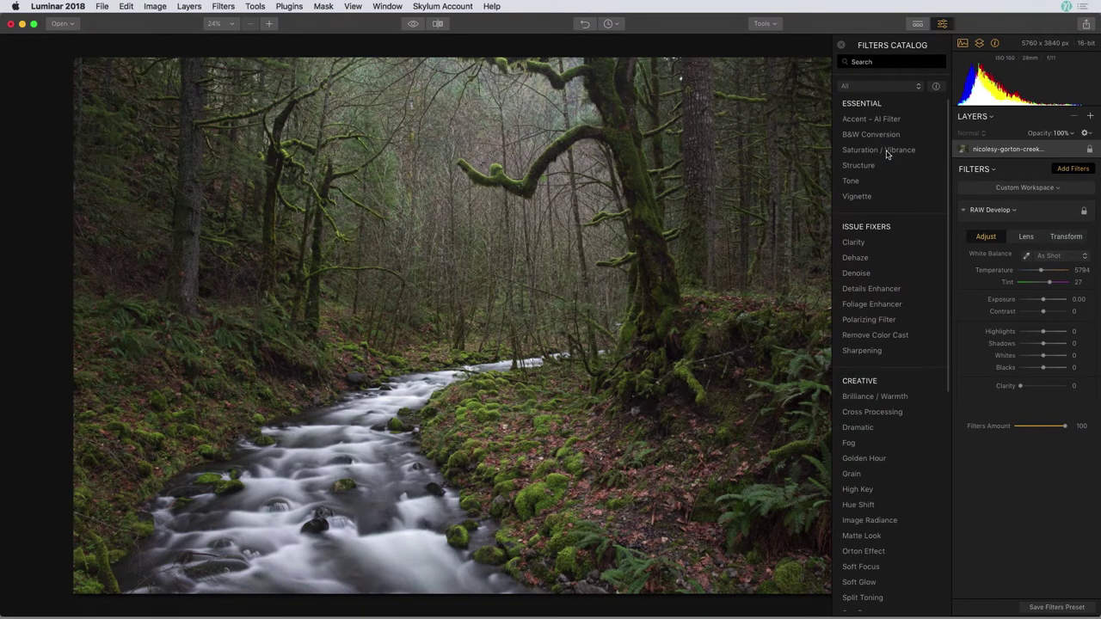
click(1042, 272)
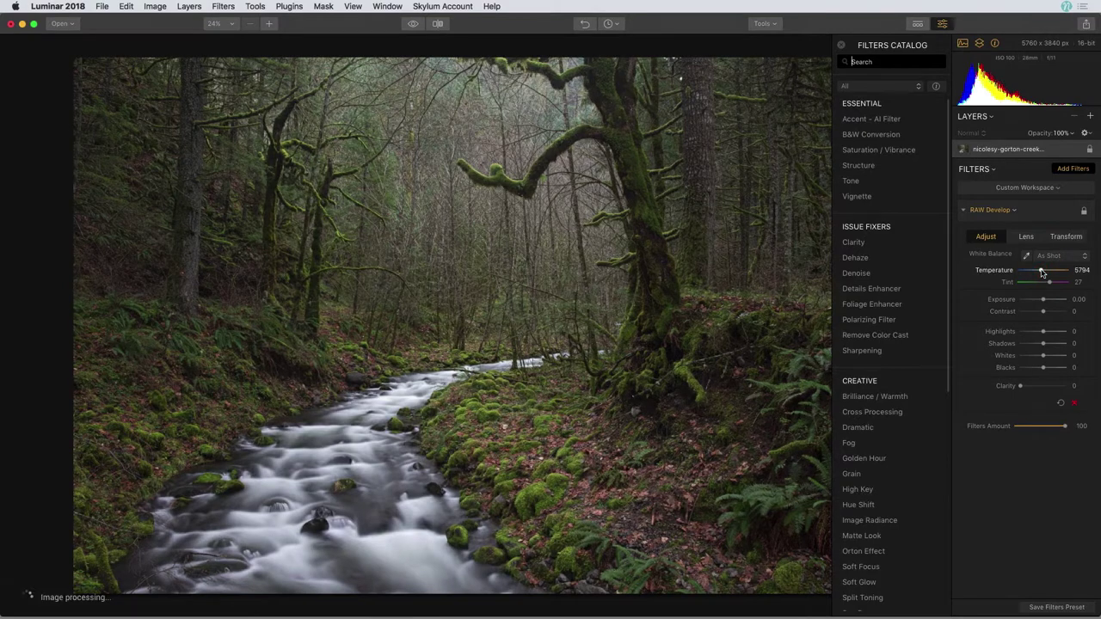
drag(1041, 272, 1042, 273)
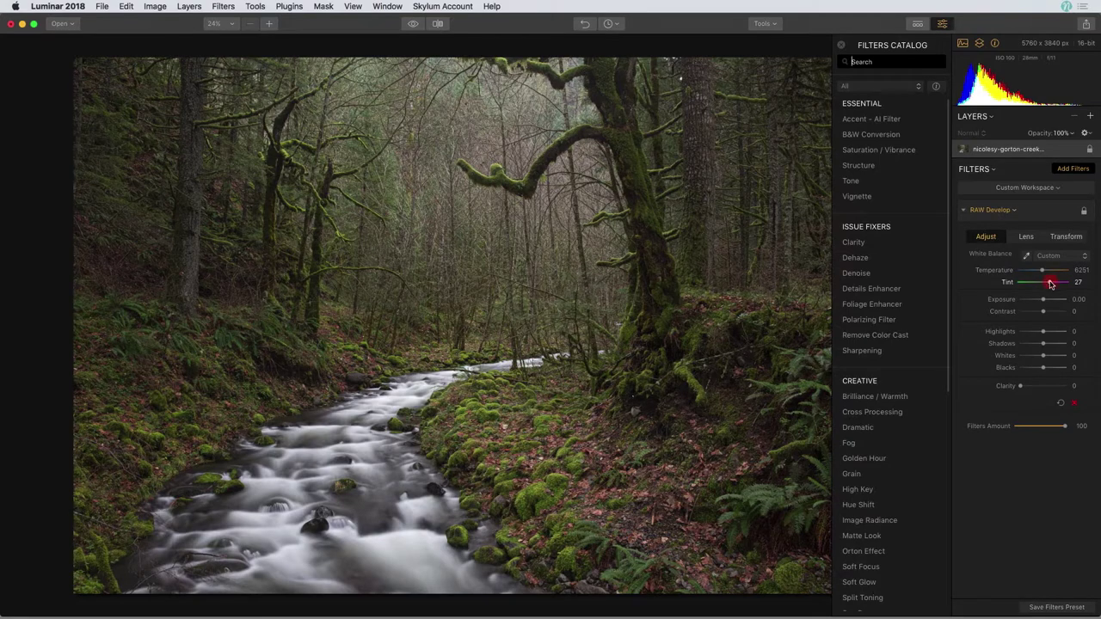
drag(1051, 284, 1048, 303)
drag(1045, 344, 1047, 345)
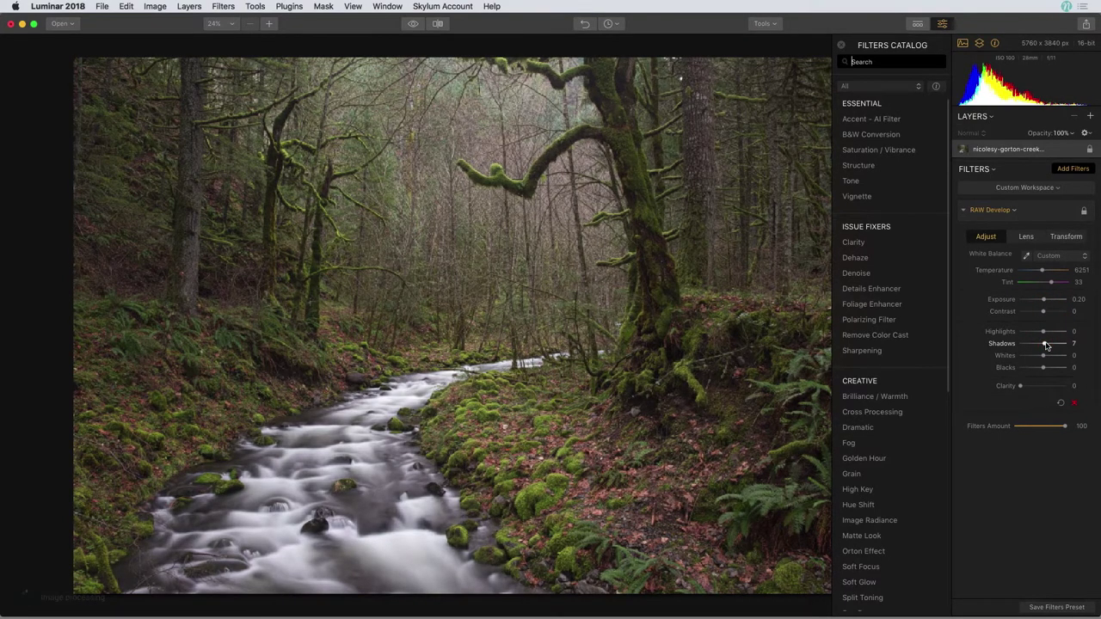
Add a Remove Color Cast filter with Amount 20
click(911, 337)
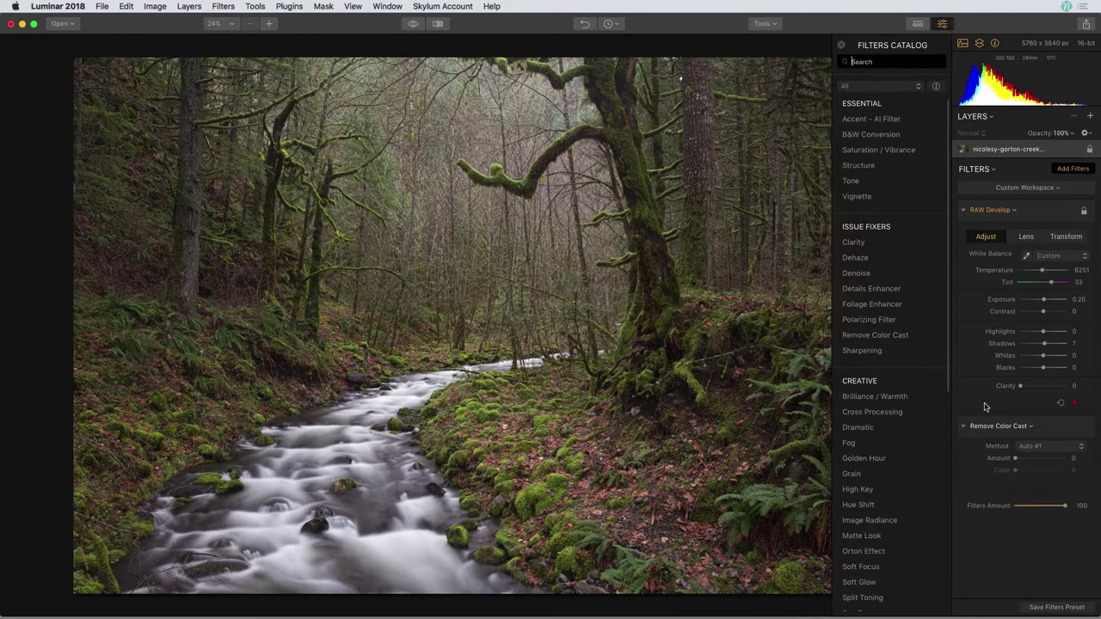
drag(1016, 460, 1027, 461)
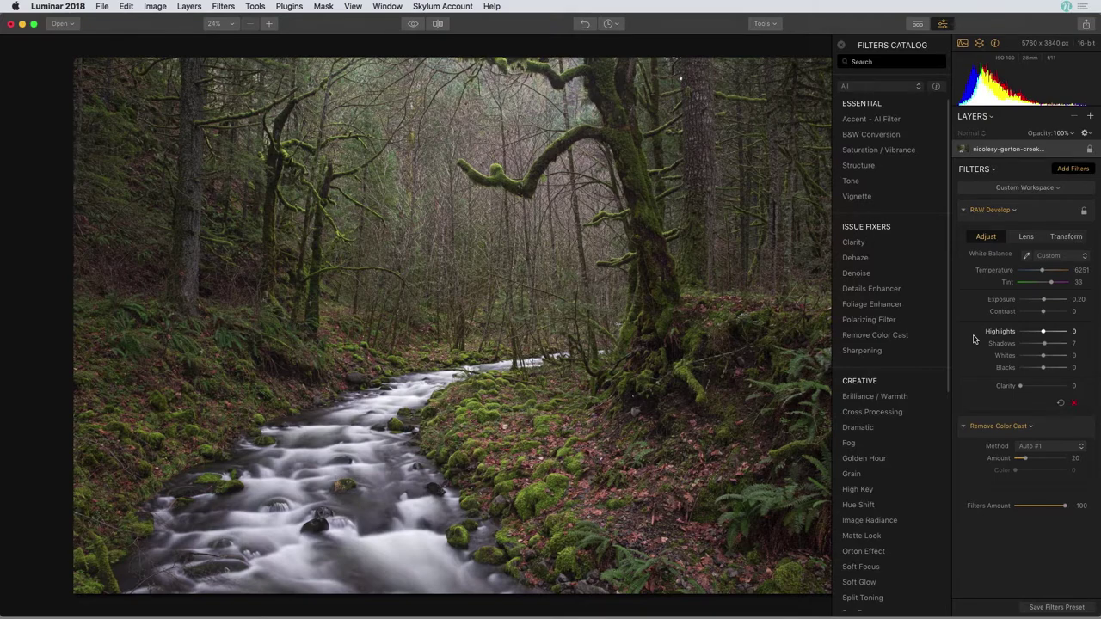
click(1091, 117)
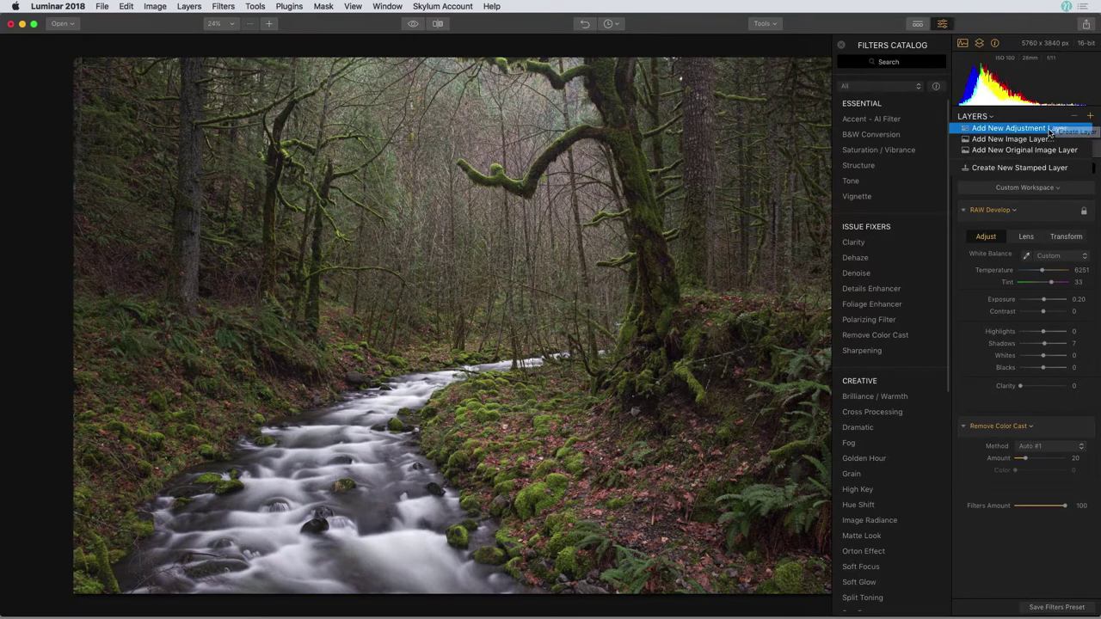
Add an Accent - AI Filter at Boost 29 on new Layer 1, comparing before and after
click(1050, 129)
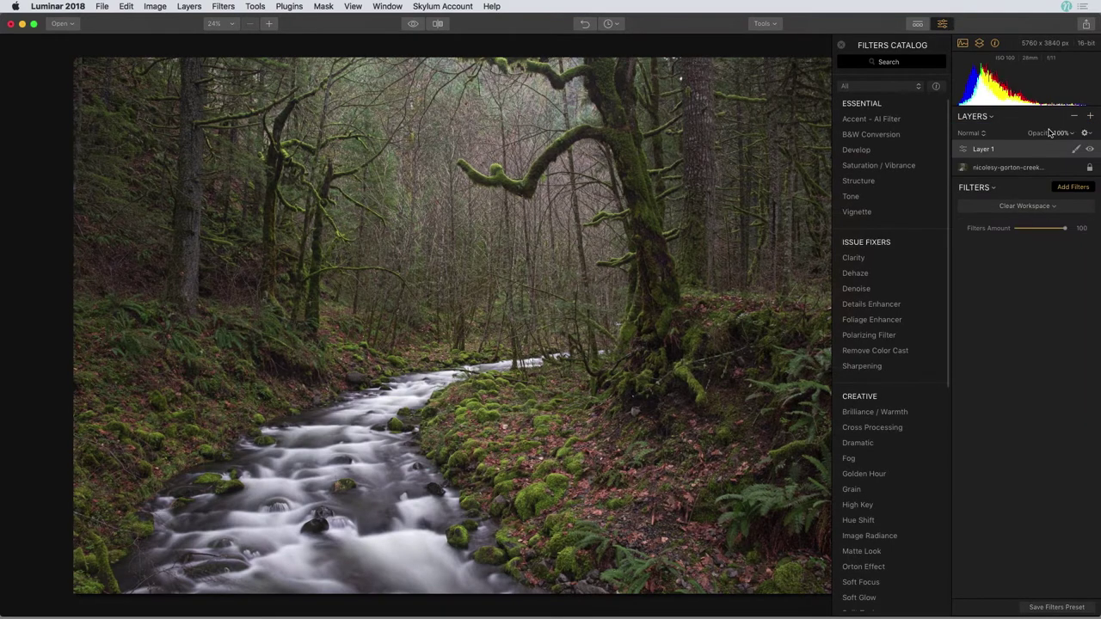
click(900, 122)
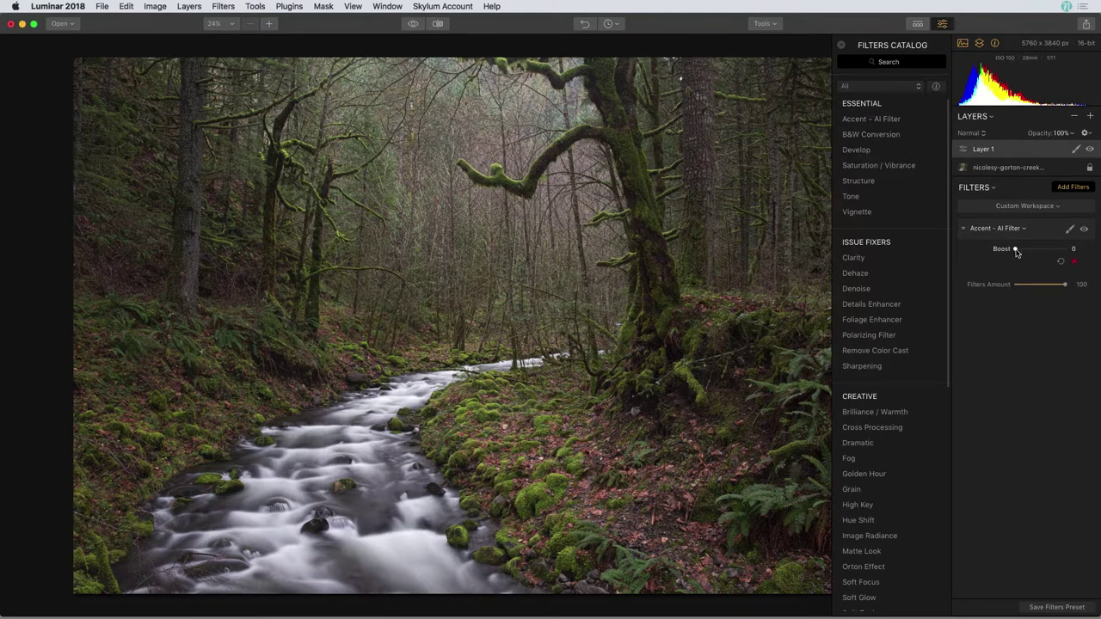
drag(1016, 251, 1032, 252)
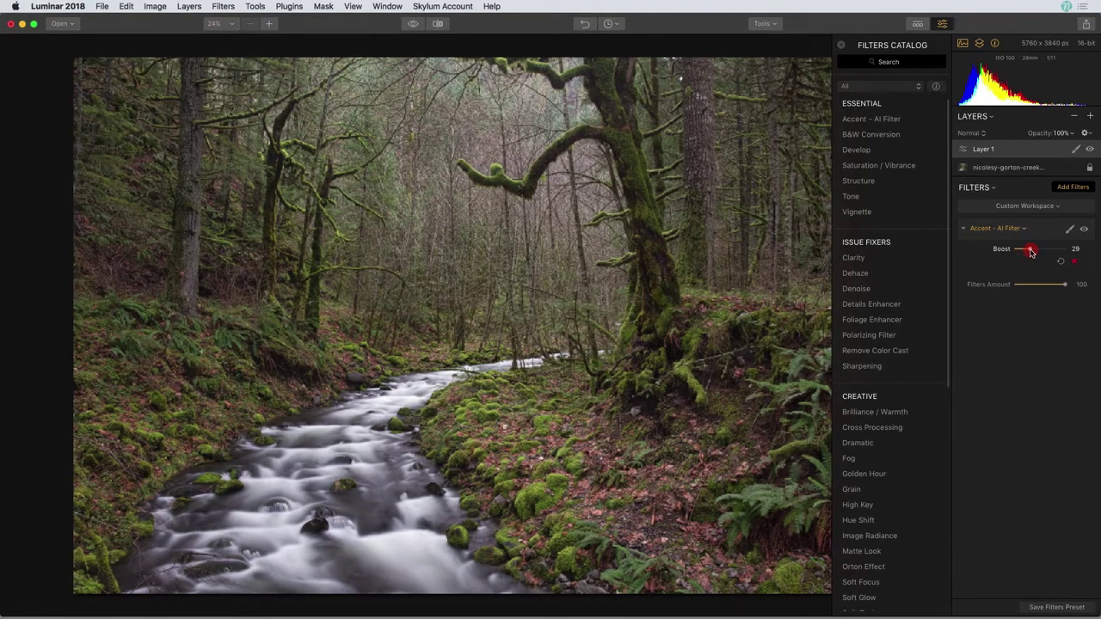
click(1084, 230)
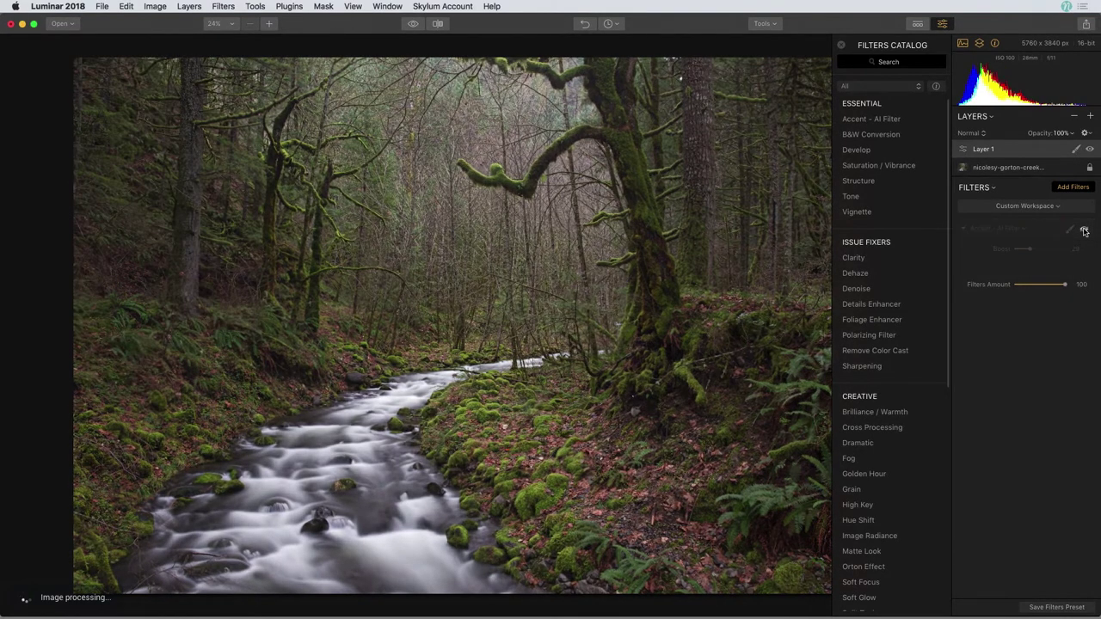
click(1084, 229)
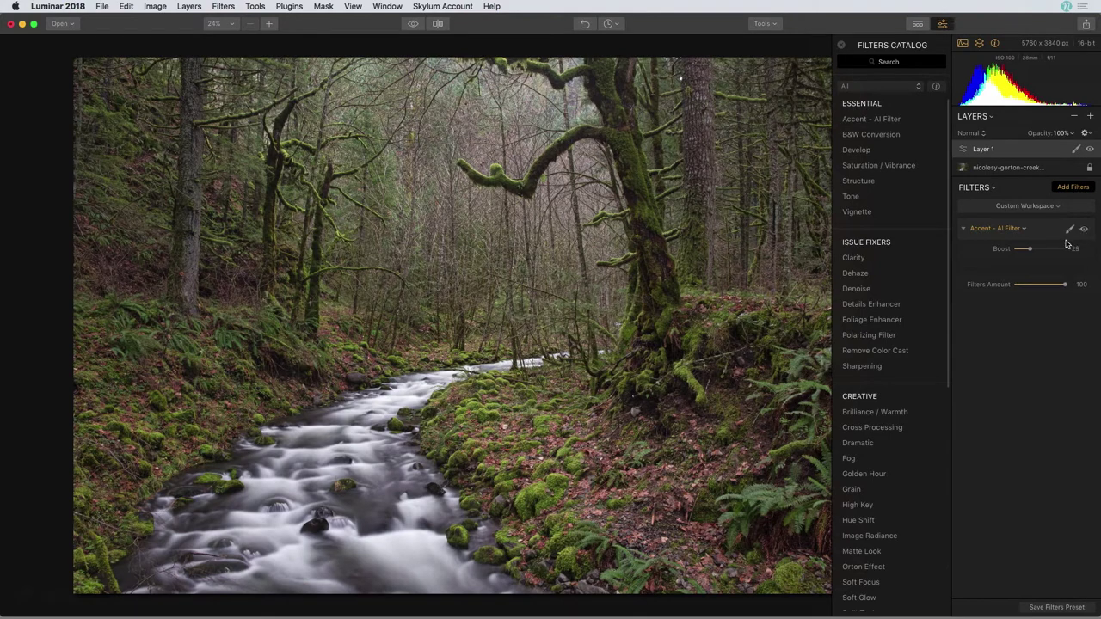
Add a Foliage Enhancer and settle its Amount at 20 after trying 77
click(915, 325)
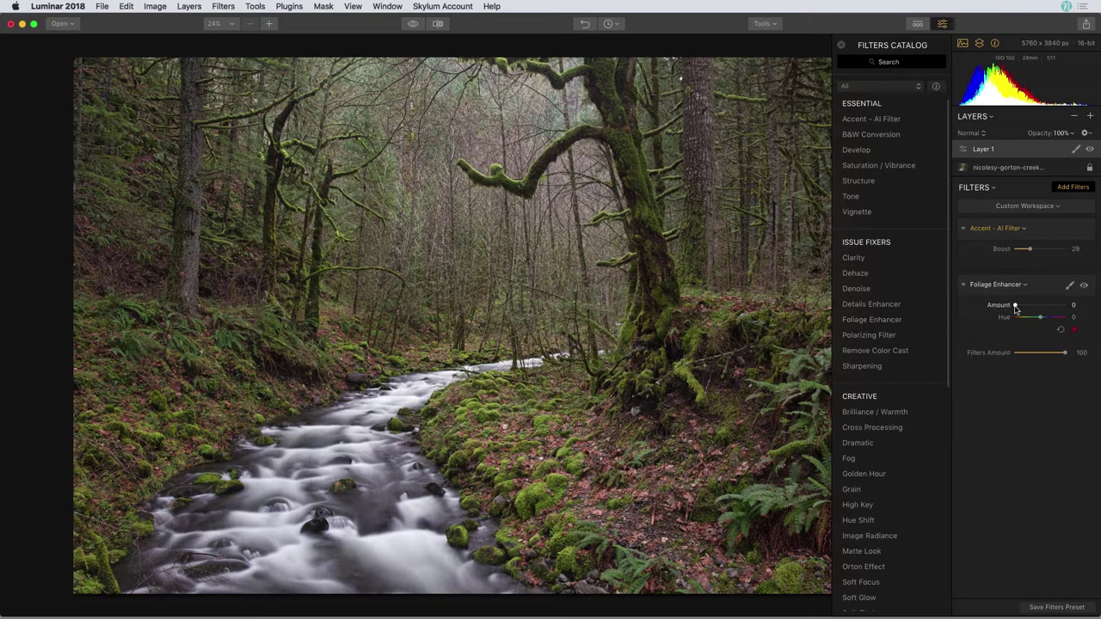
drag(1015, 308, 1055, 310)
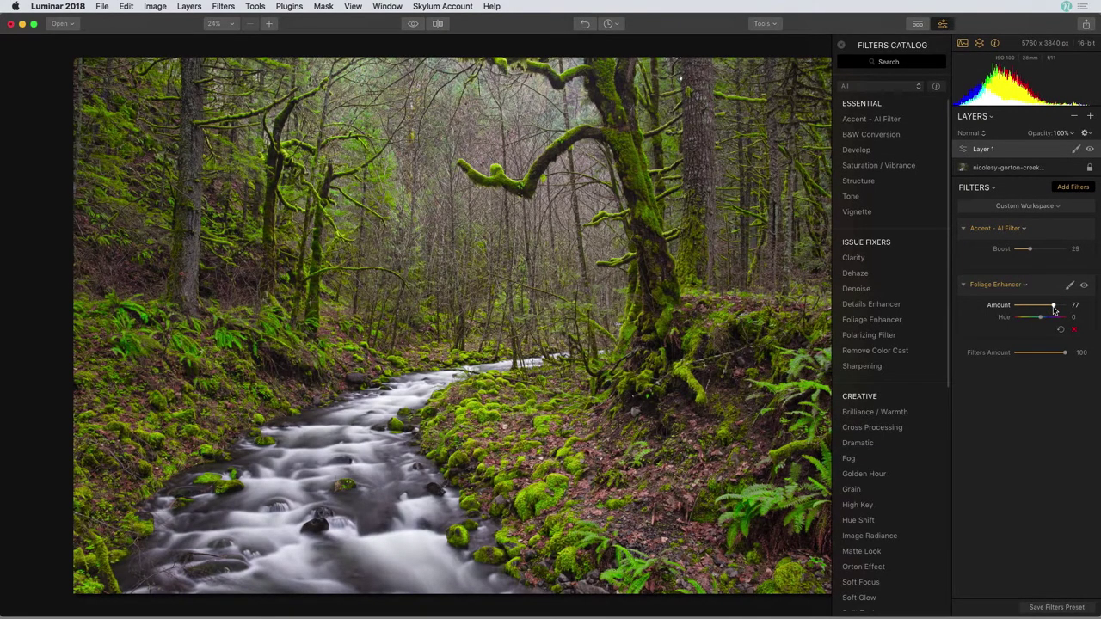
drag(1055, 310, 1027, 313)
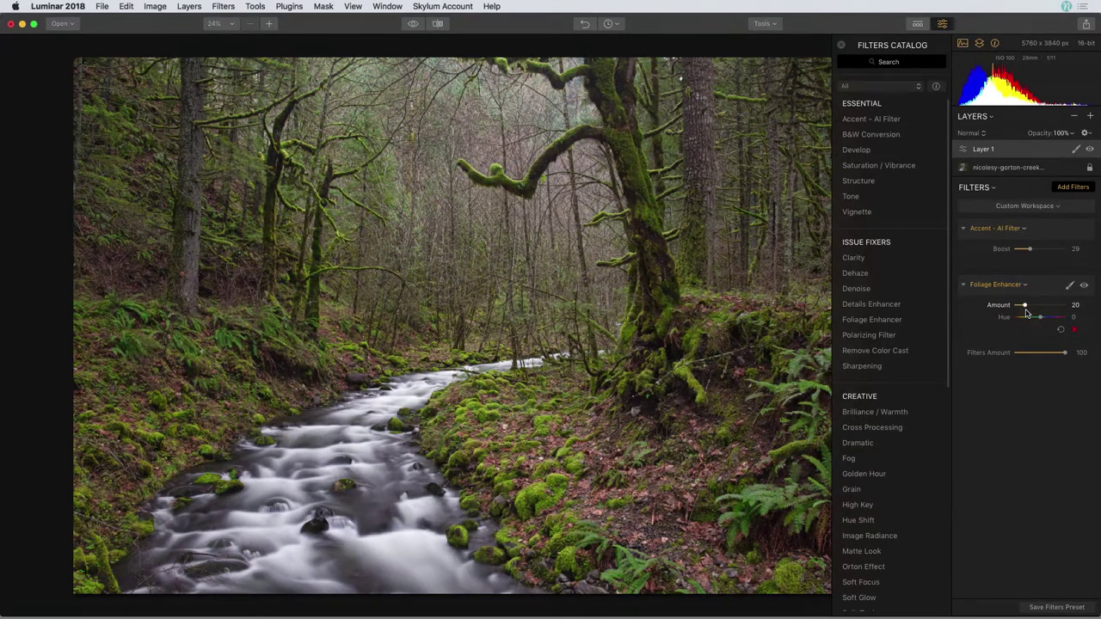
click(1084, 286)
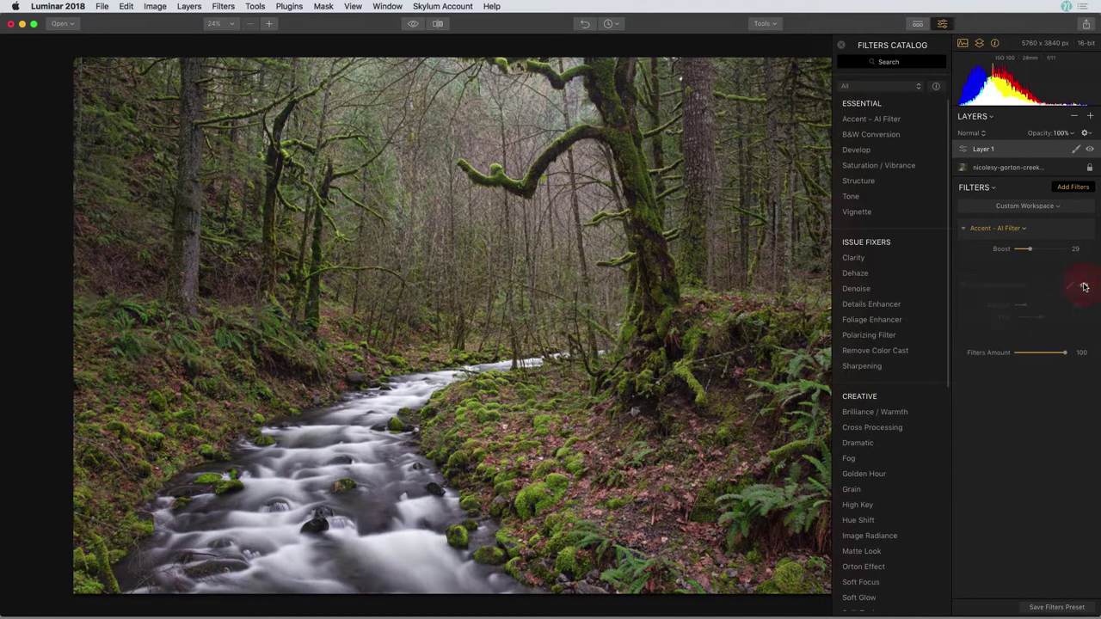
click(1084, 286)
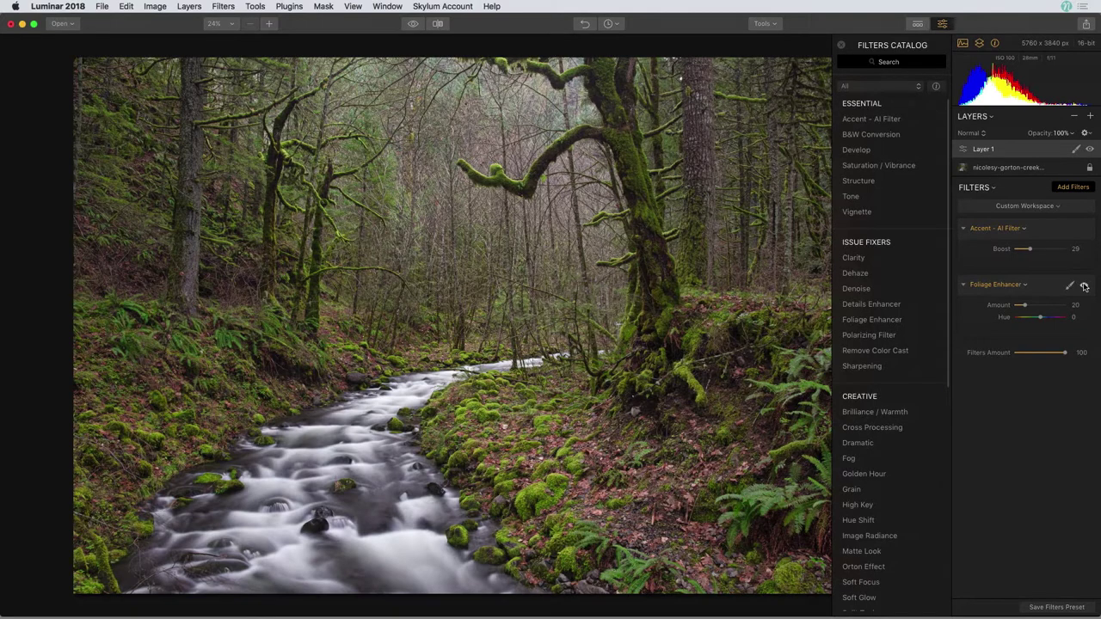
scroll(888, 382, down, 5)
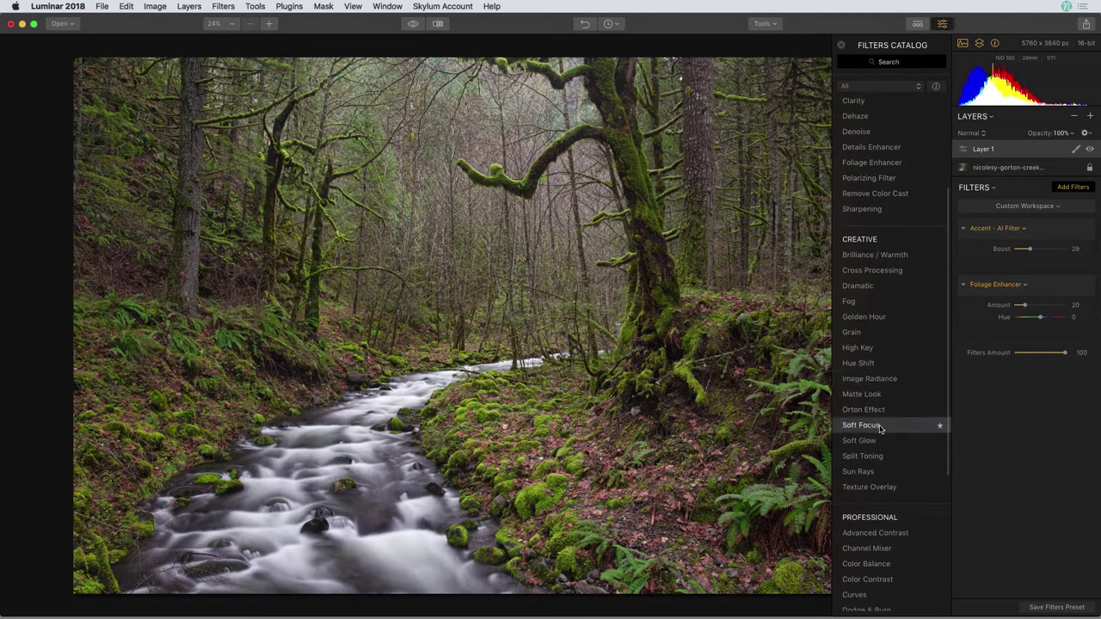
Add Sun Rays with the sun centre moved to the photo's top edge (X 62, Y -10)
click(894, 473)
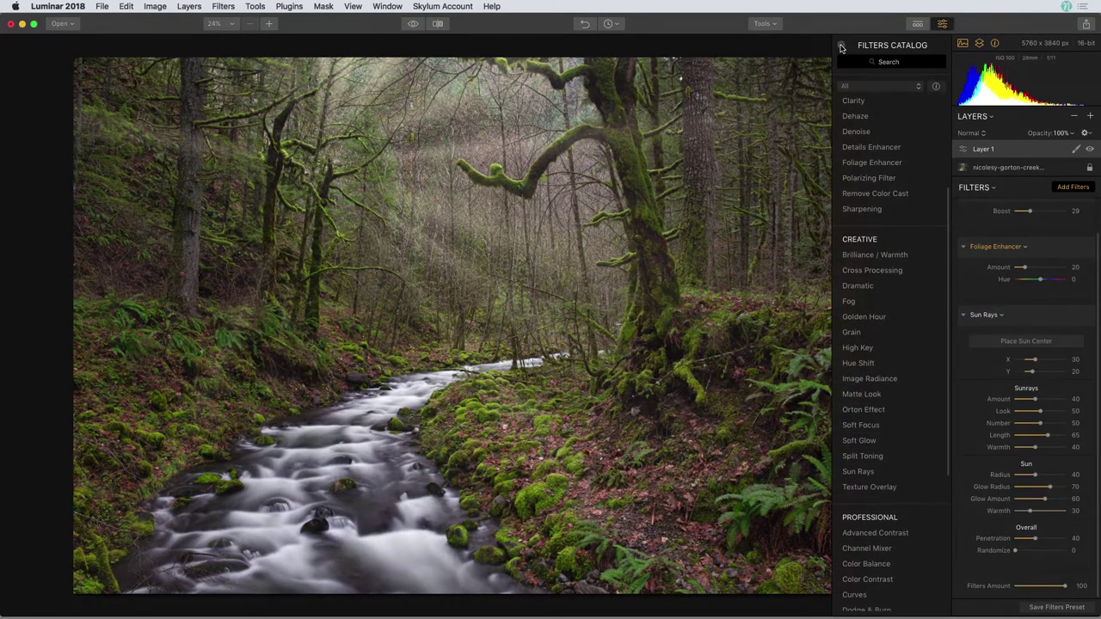
click(842, 46)
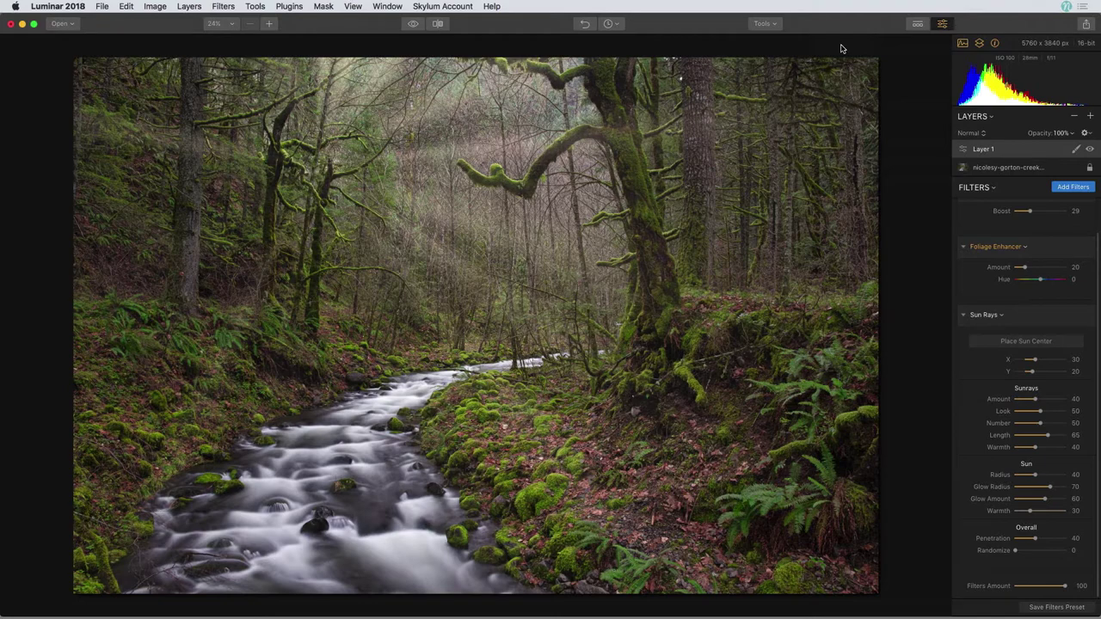
click(1028, 342)
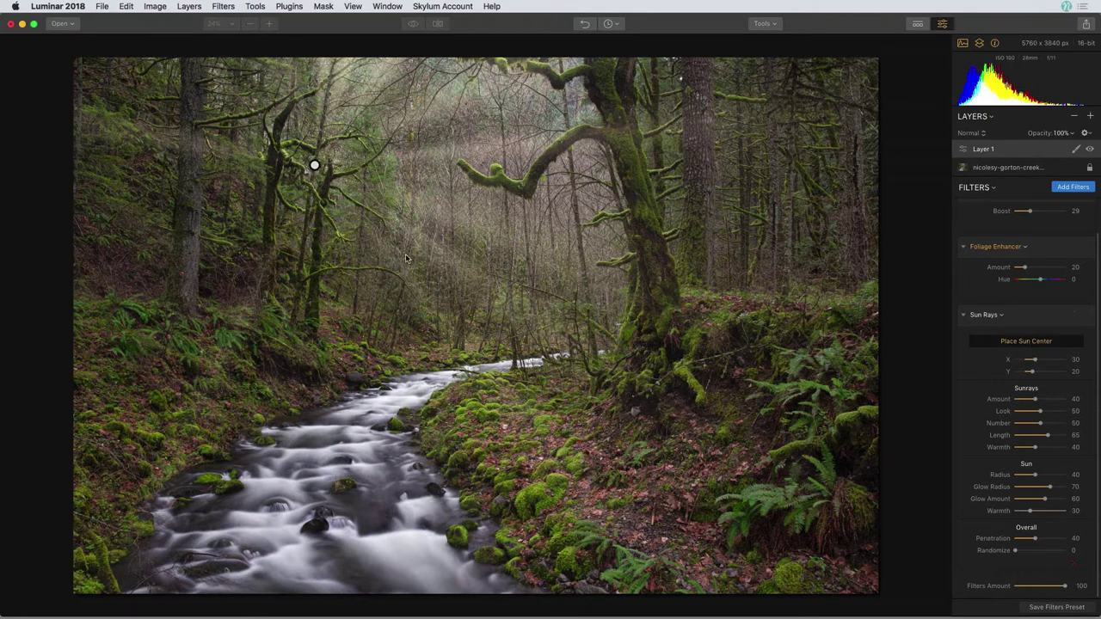
mouse_move(315, 164)
mouse_down()
mouse_move(491, 67)
mouse_move(514, 15)
mouse_up()
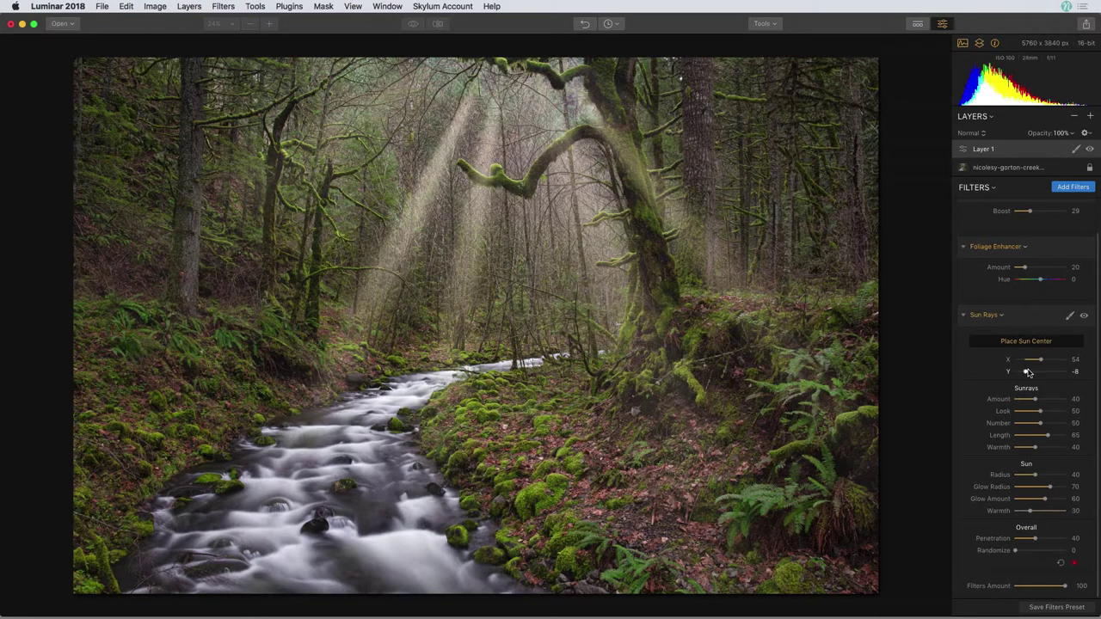
drag(1041, 363, 1024, 373)
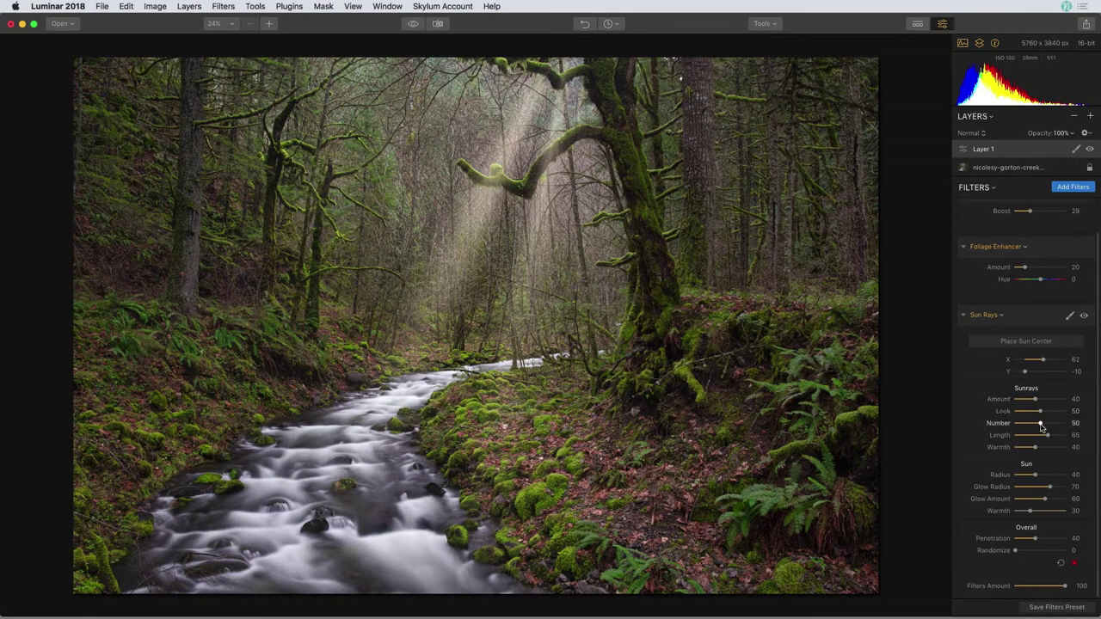
Set Sun Rays Number 0, Randomize 30, Penetration 46 and lower the centre to Y -14
drag(1041, 425, 1018, 428)
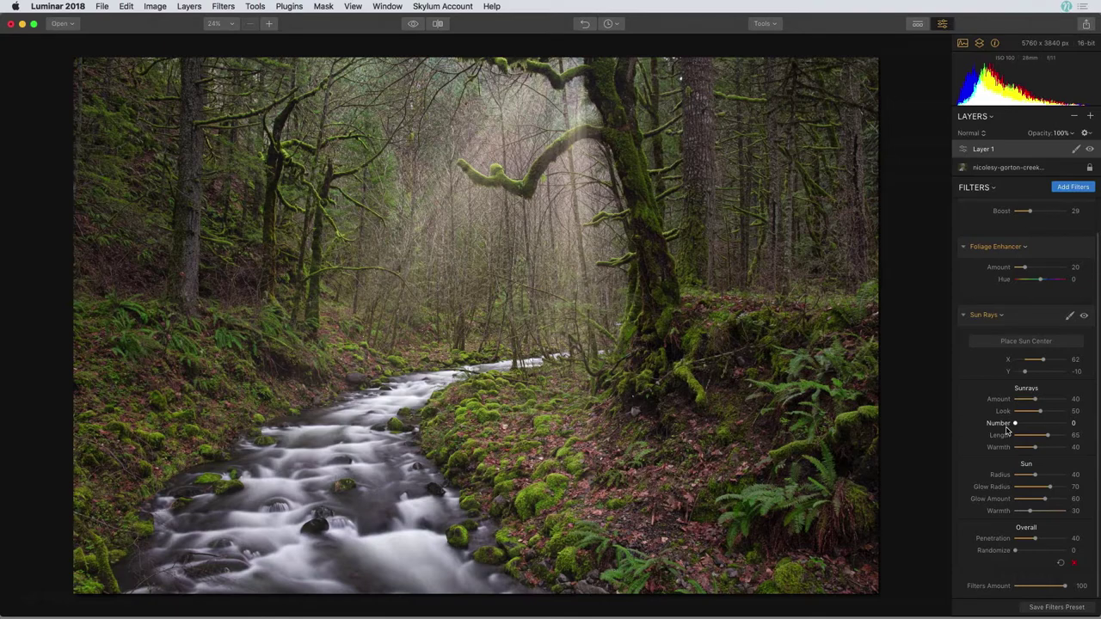
drag(1015, 551, 1031, 556)
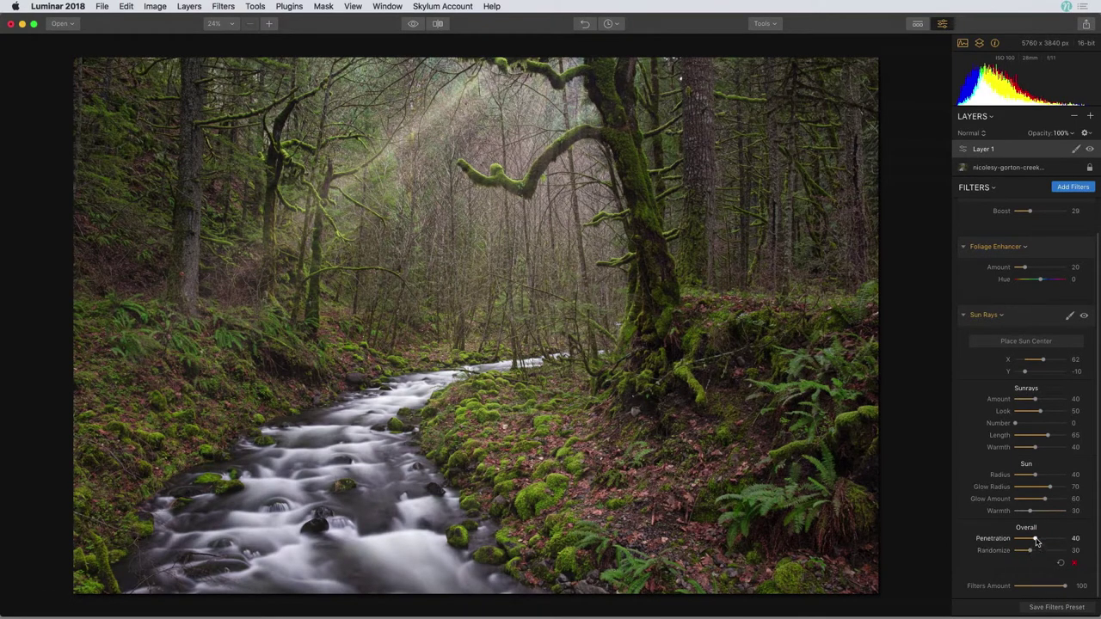
drag(1036, 540, 1040, 542)
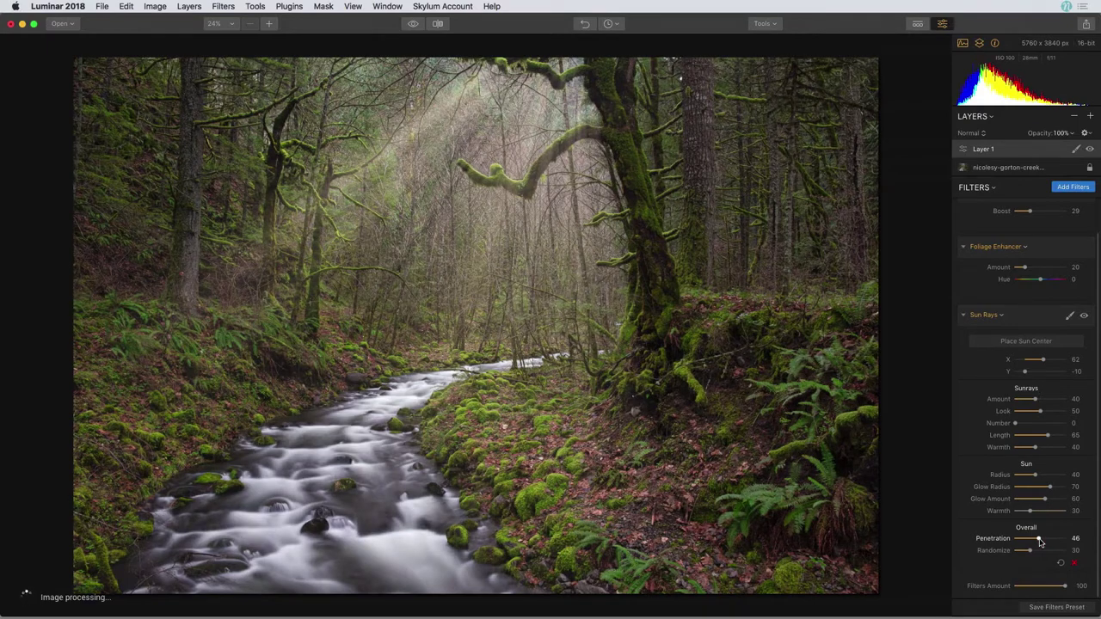
drag(1025, 372, 1023, 377)
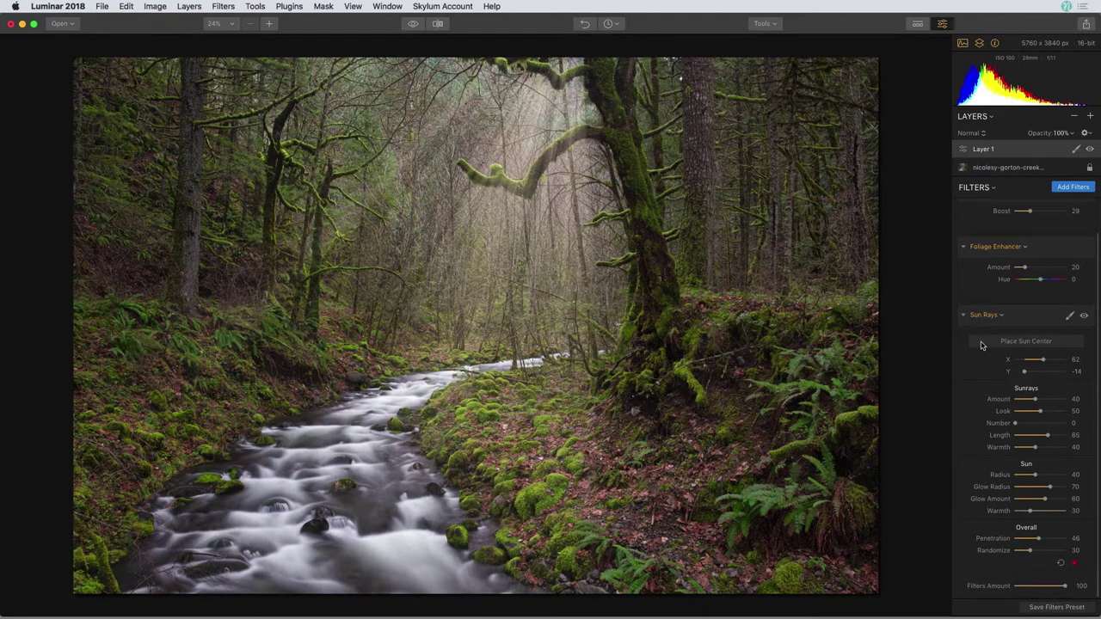
Add an Orton Effect with Amount 17 and Softness 45, toggling it to compare
click(964, 316)
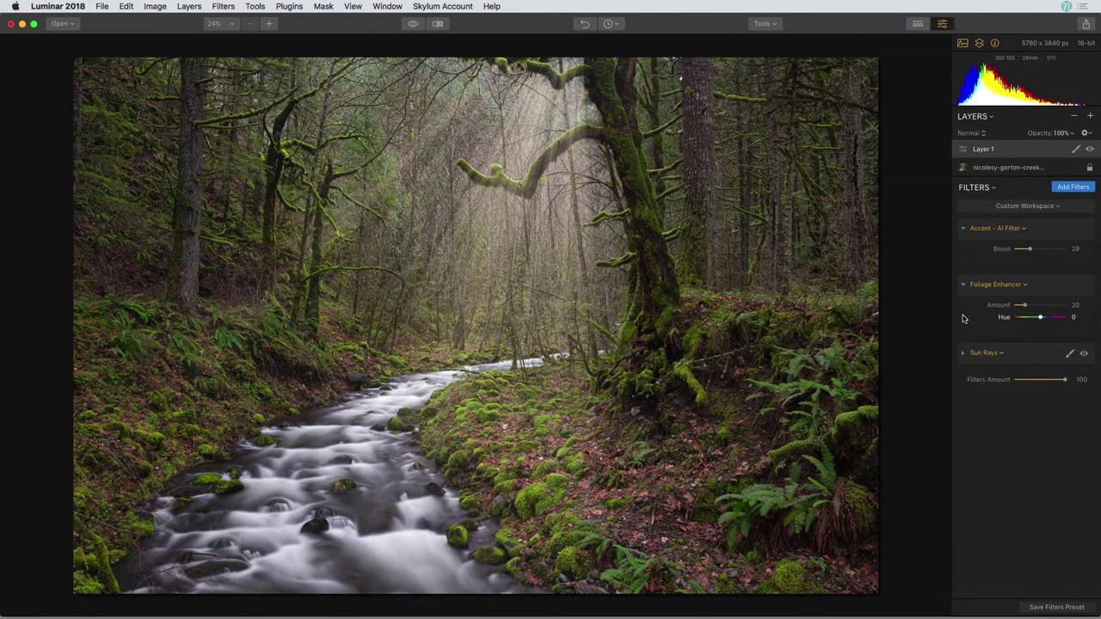
click(1070, 188)
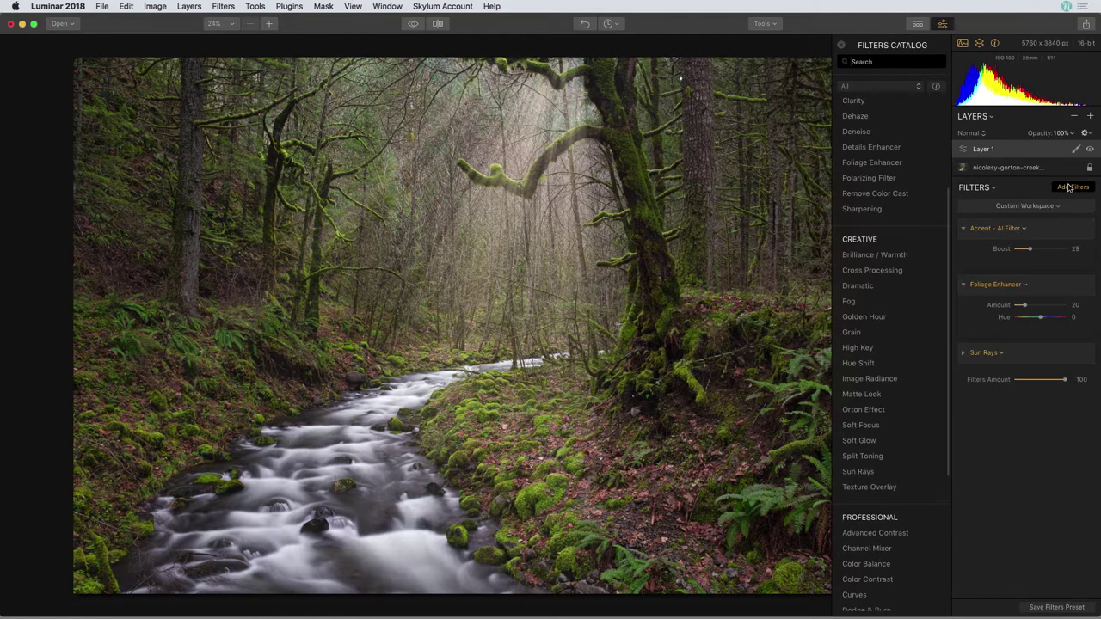
click(892, 411)
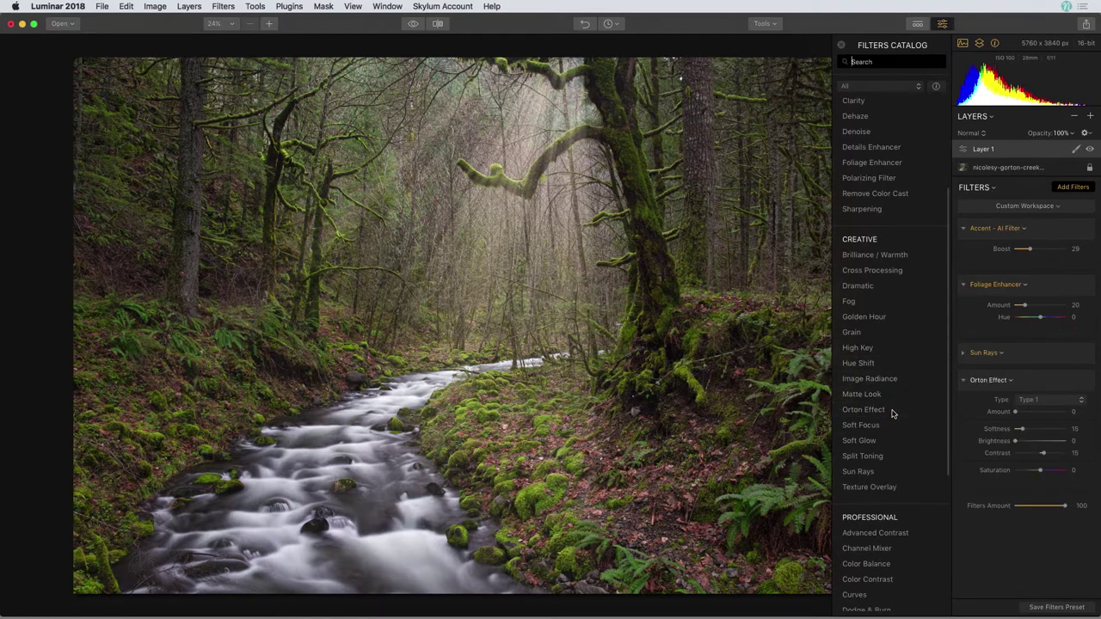
click(1016, 412)
drag(1018, 414, 1024, 416)
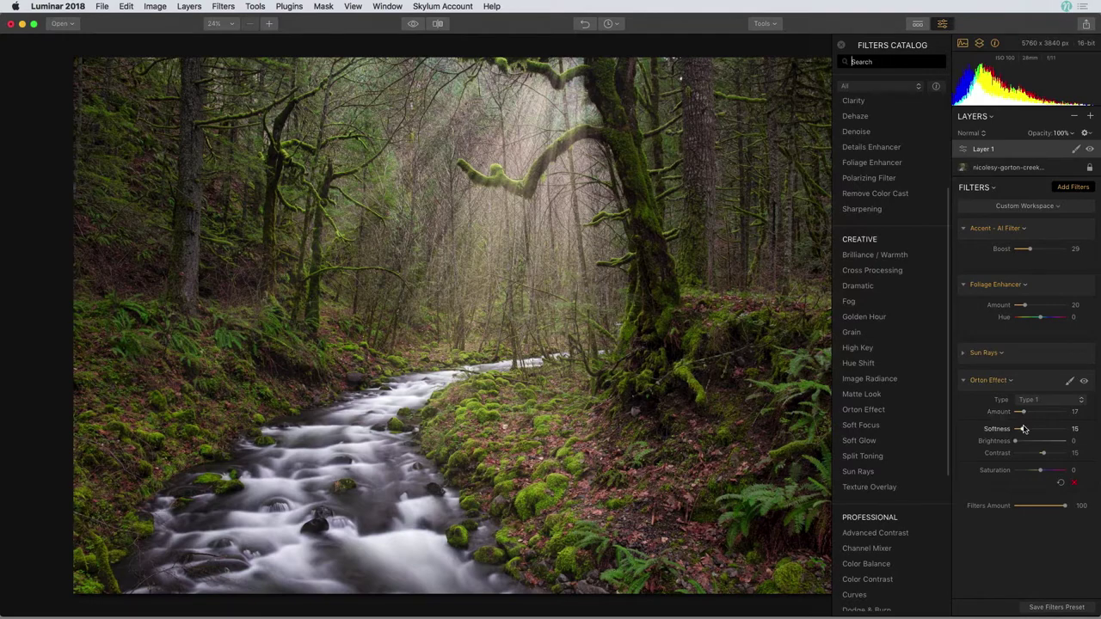
drag(1024, 431, 1040, 433)
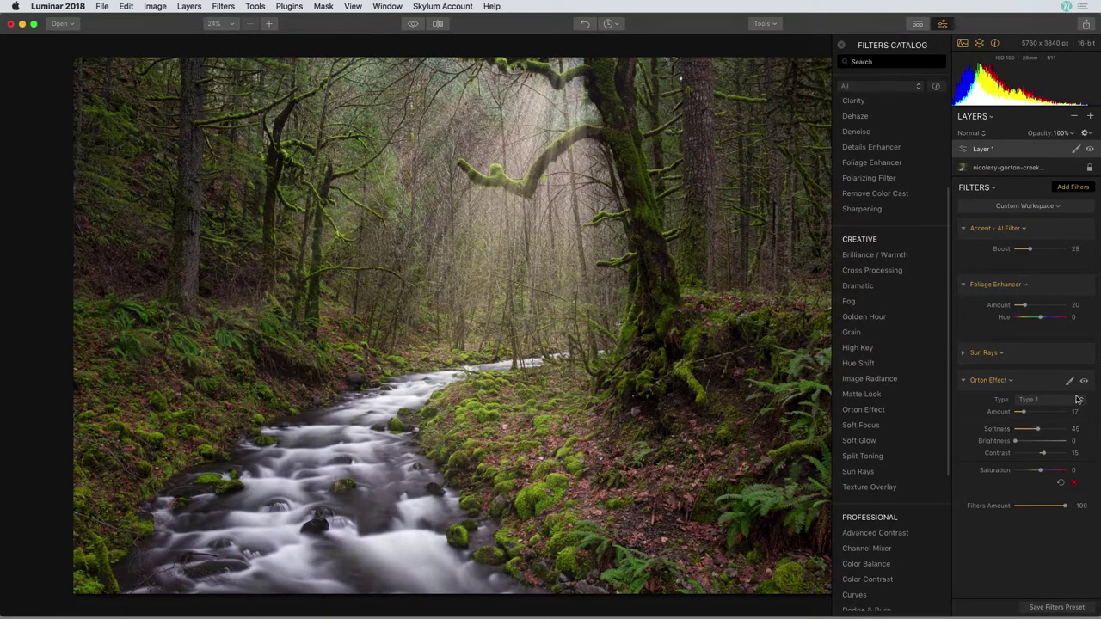
click(1085, 381)
click(1084, 381)
Add Image Radiance with its Amount set to 21
click(897, 382)
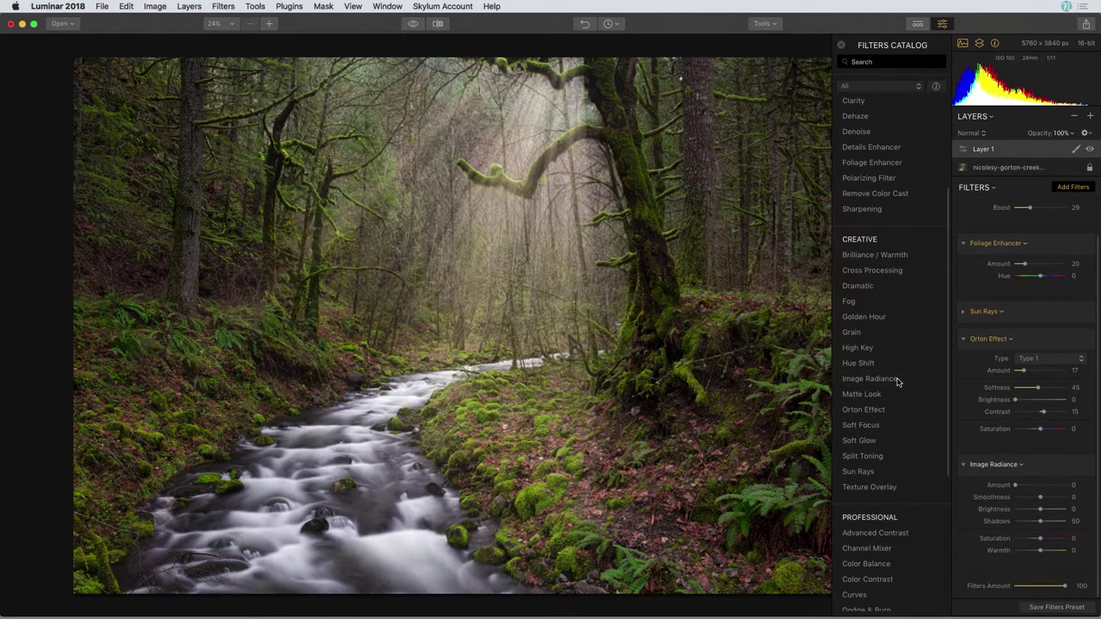
drag(1015, 487, 1027, 488)
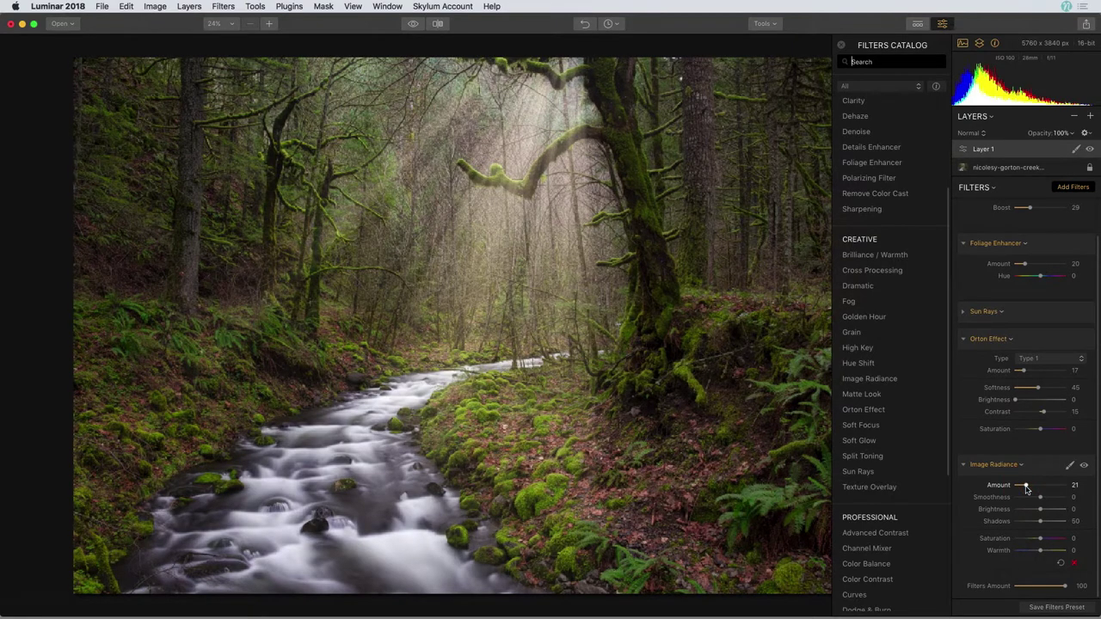